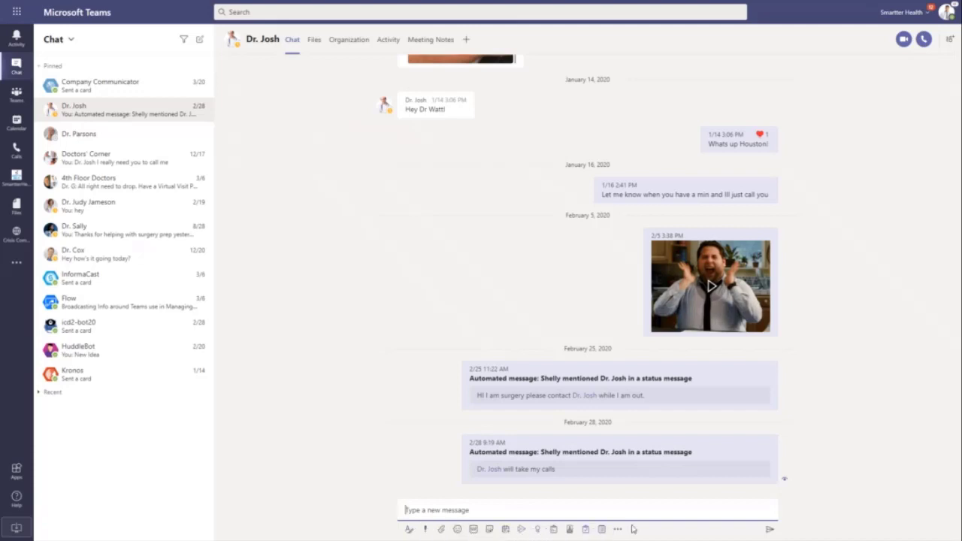
Step: Send a smiley face emoji in the open chat
left_click(457, 530)
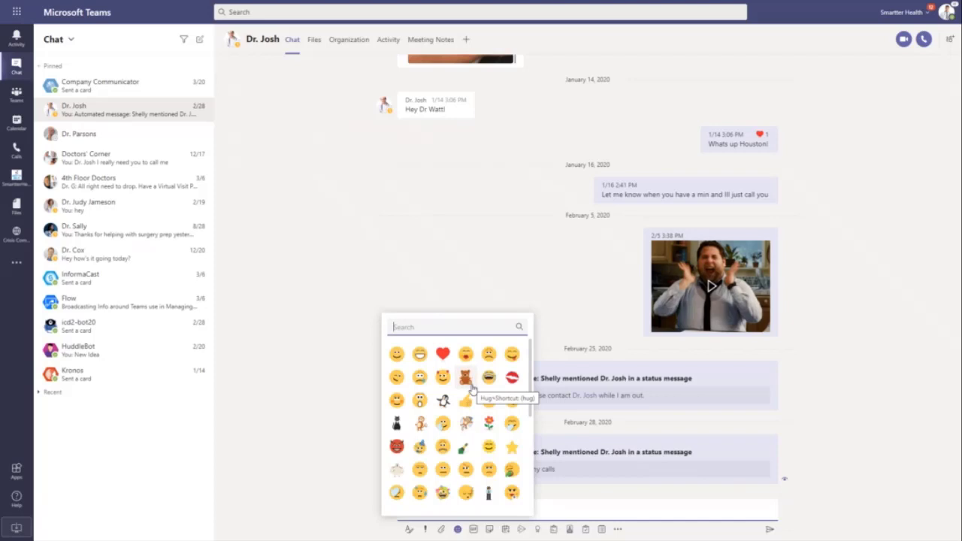
left_click(396, 353)
key("Return")
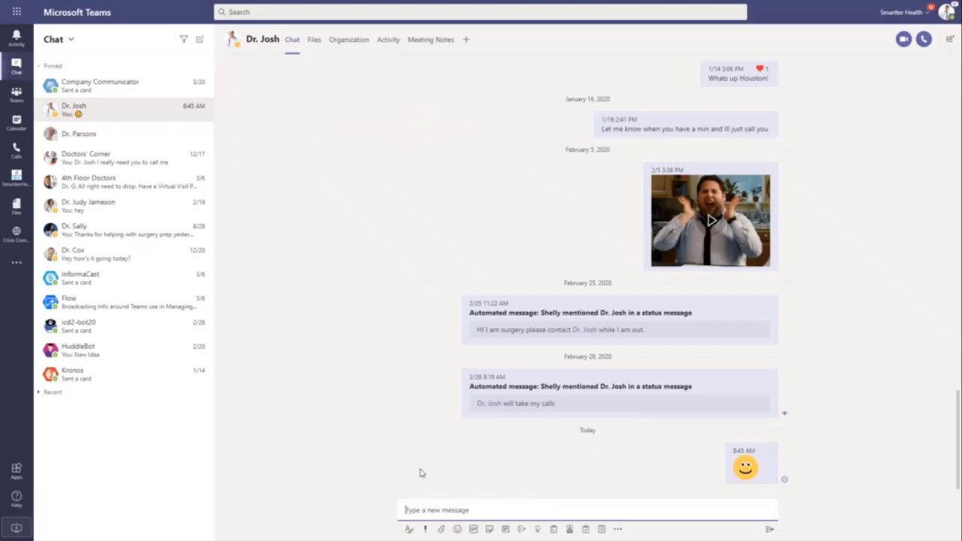
Step: Search the GIFs for "good morning" and send the one with the smiling sun above flowers
left_click(473, 529)
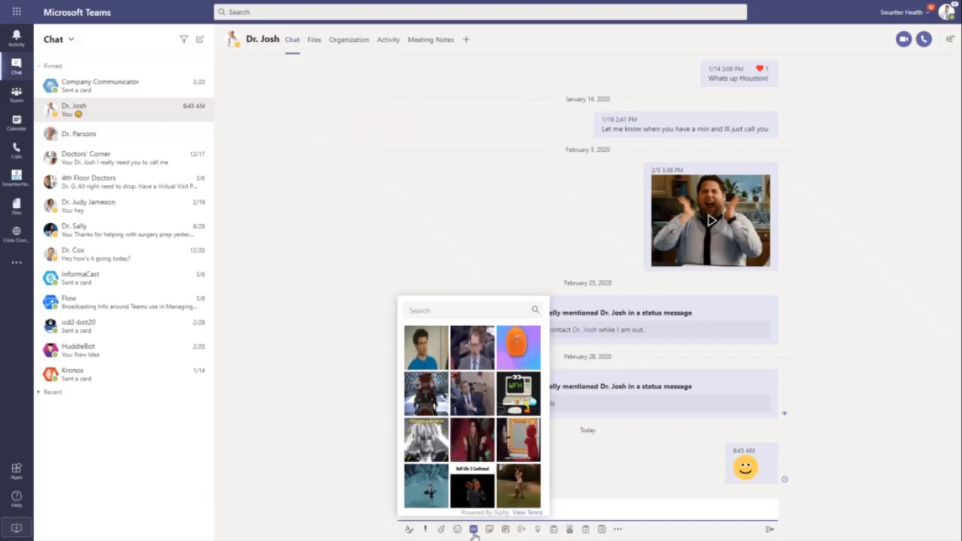
left_click(444, 306)
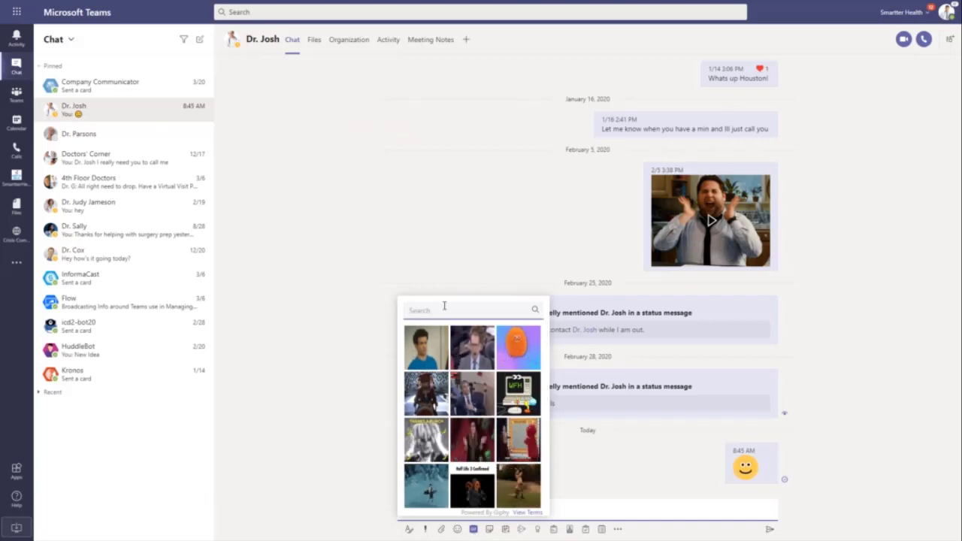
type("good morning")
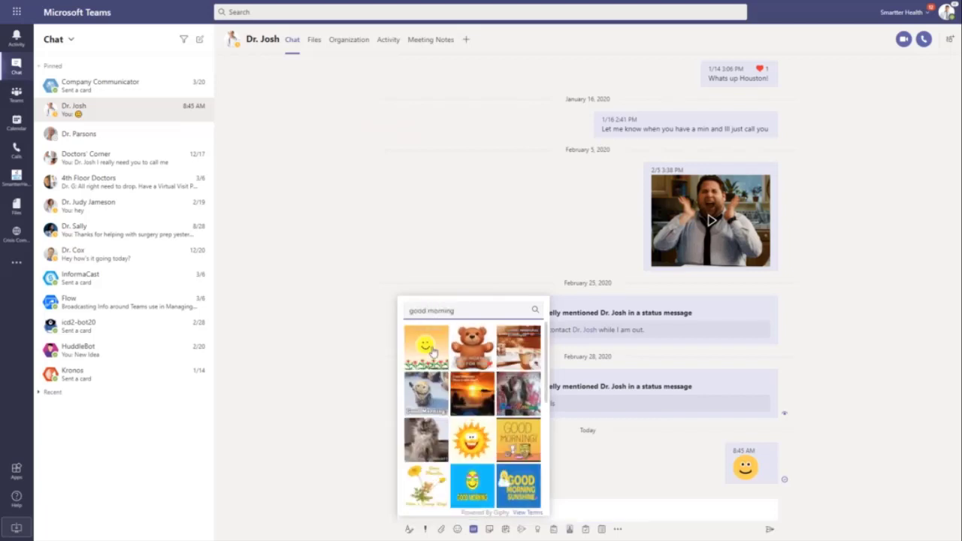
left_click(425, 347)
left_click(527, 413)
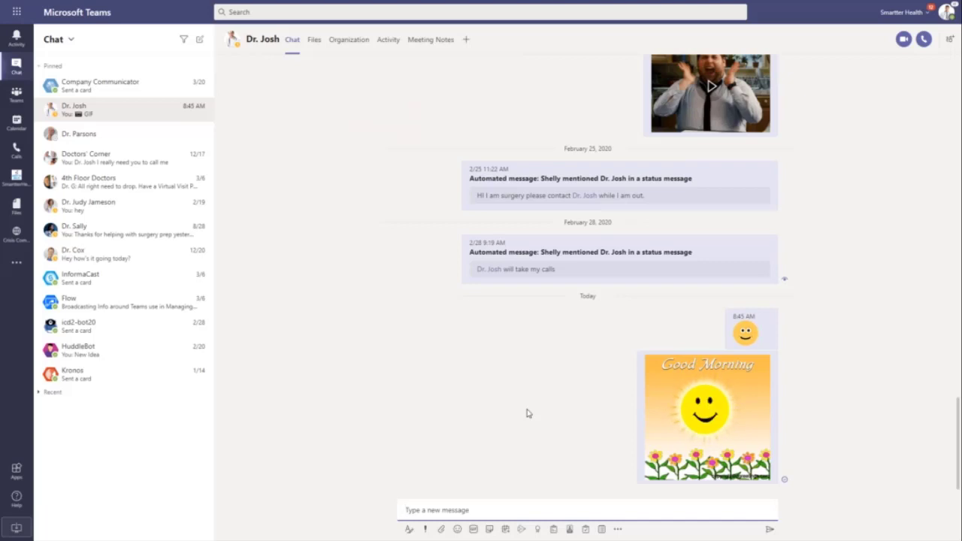
Step: Send the clenched-fist toddler meme with the top caption "Way to go" and the bottom caption "You did it"
left_click(489, 529)
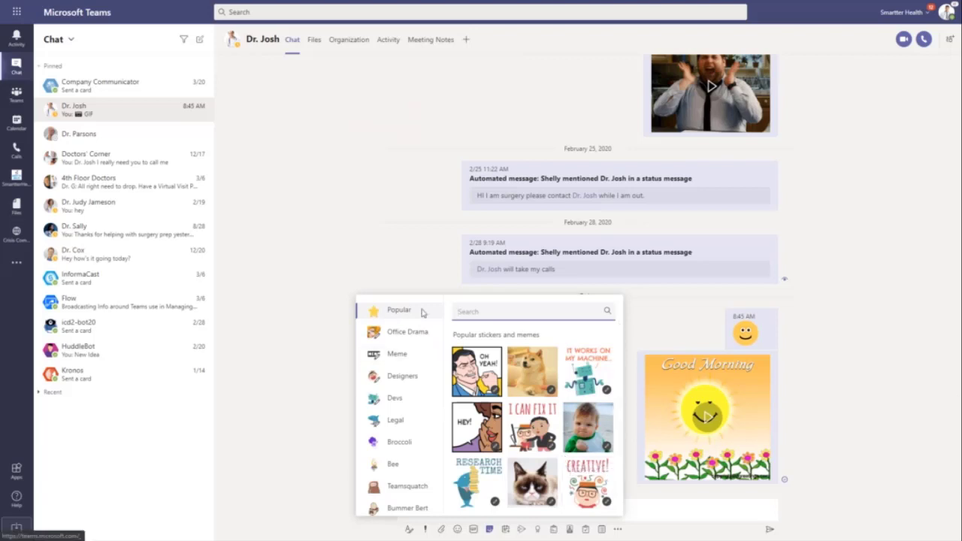
left_click(386, 335)
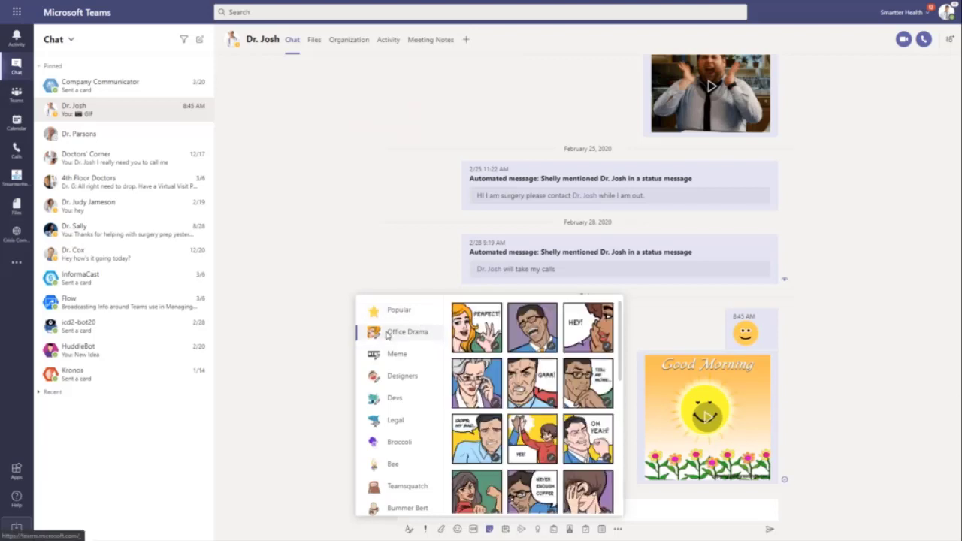
left_click(407, 355)
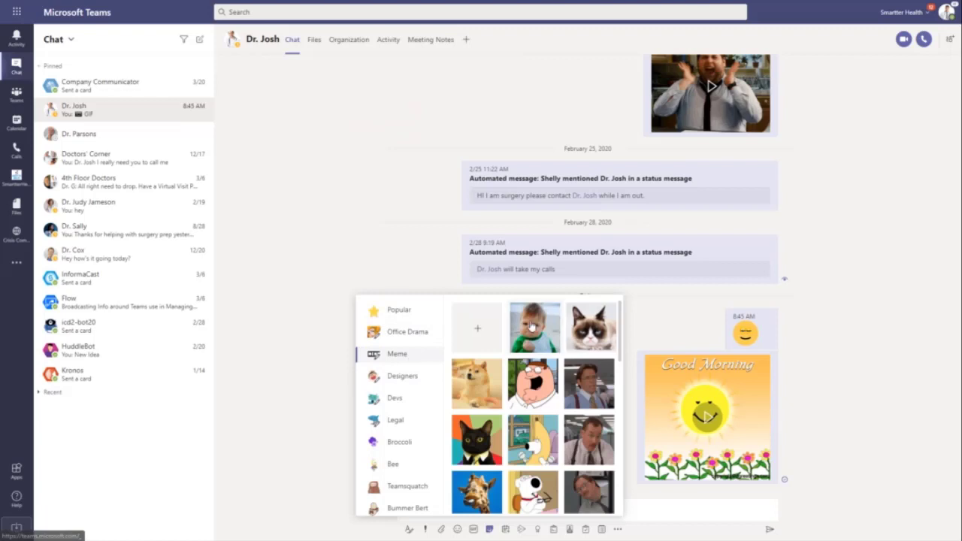
left_click(548, 344)
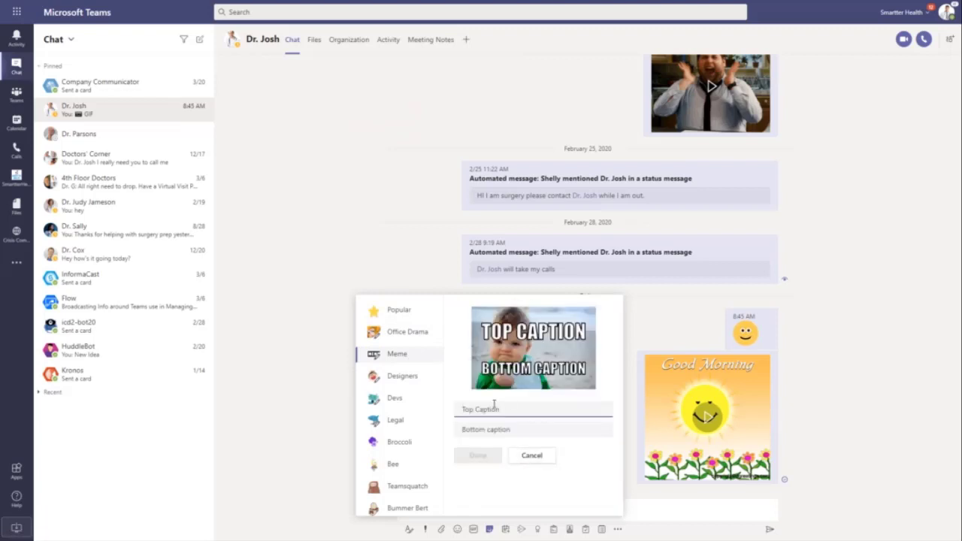
type("Way to go")
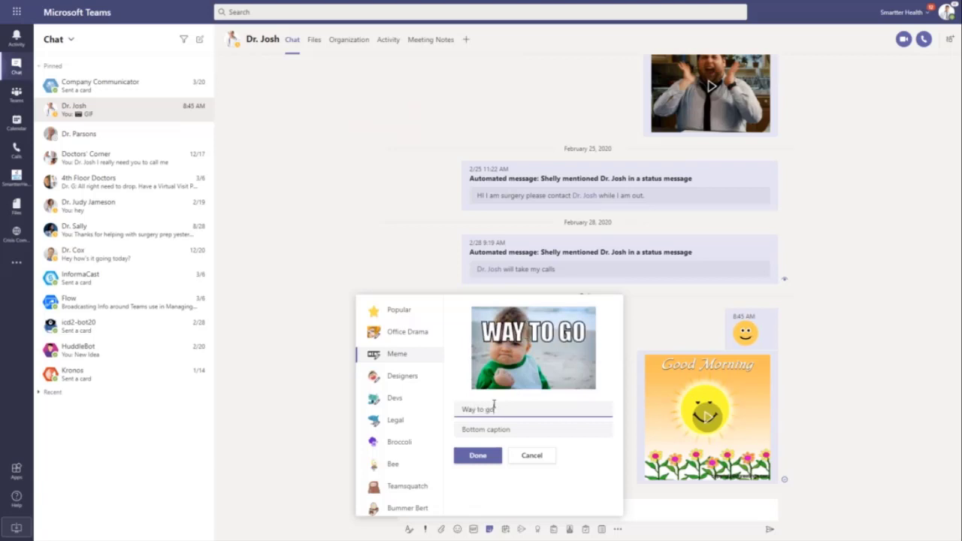
left_click(483, 431)
type("You di")
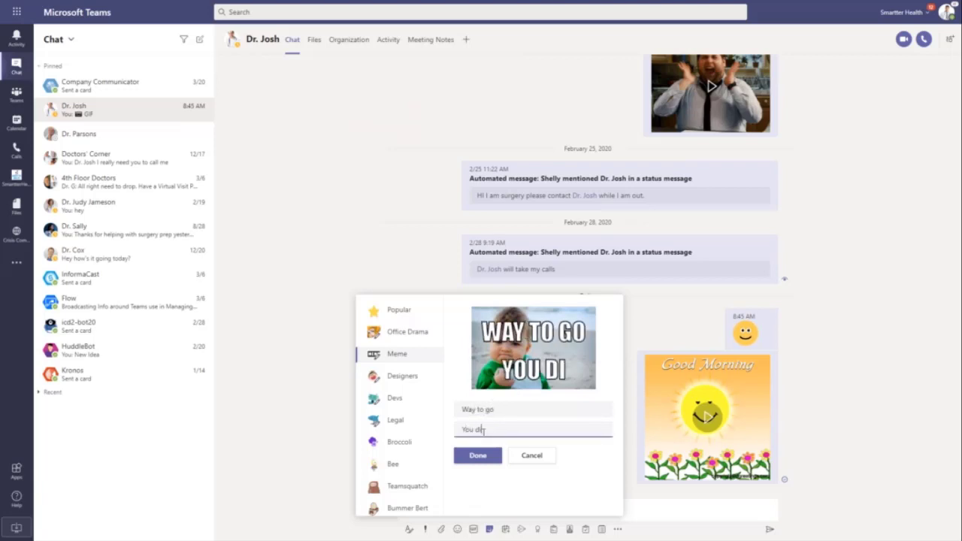
type("d it")
left_click(474, 456)
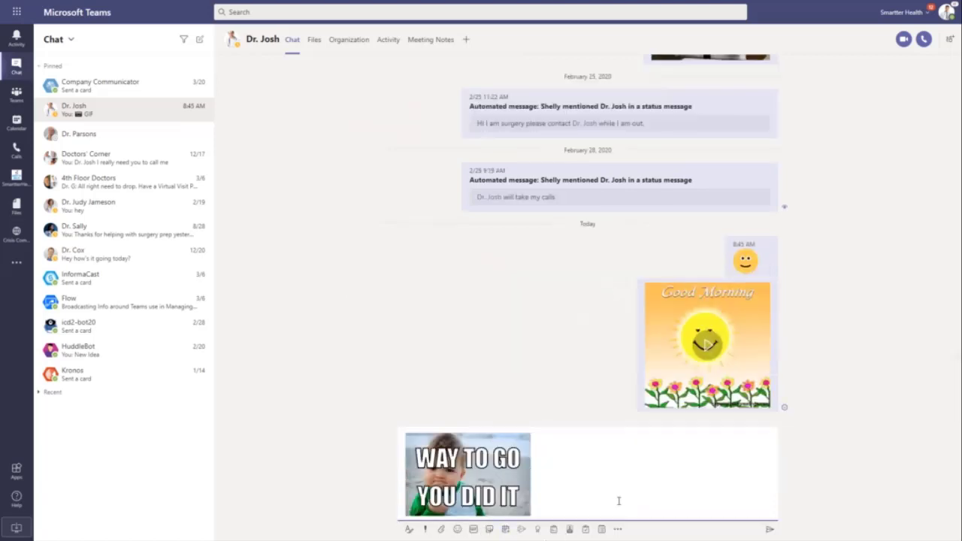
key("Return")
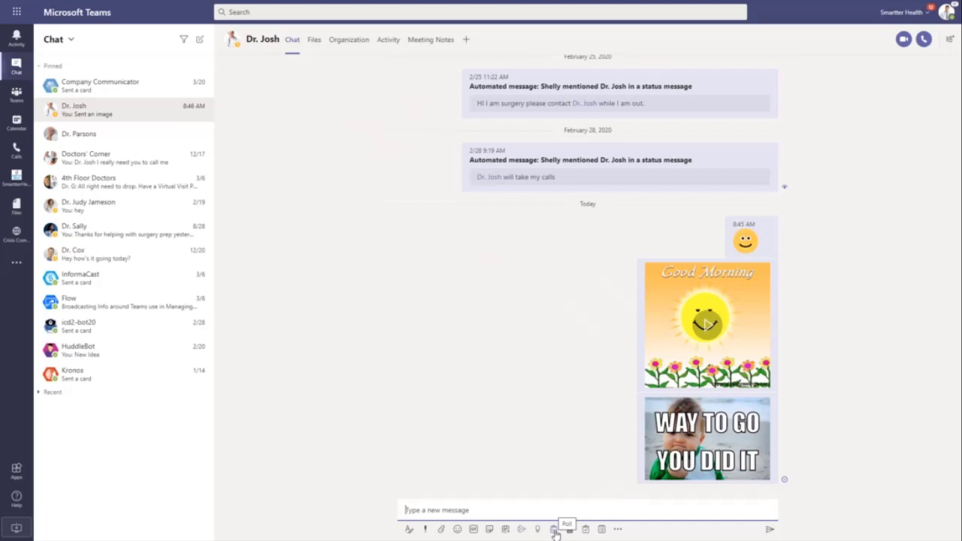
Step: Start a new poll in the chat with the question "What is the activity"
left_click(555, 531)
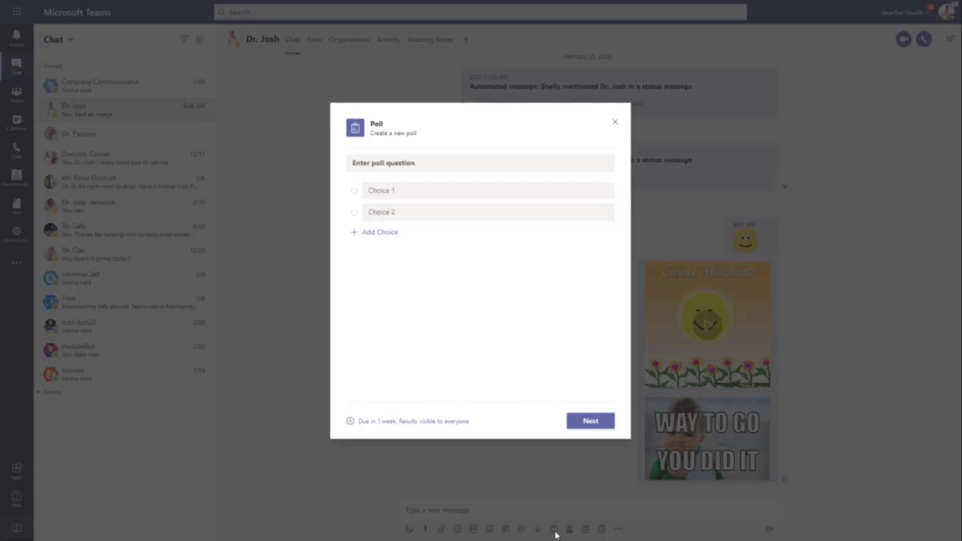
left_click(455, 163)
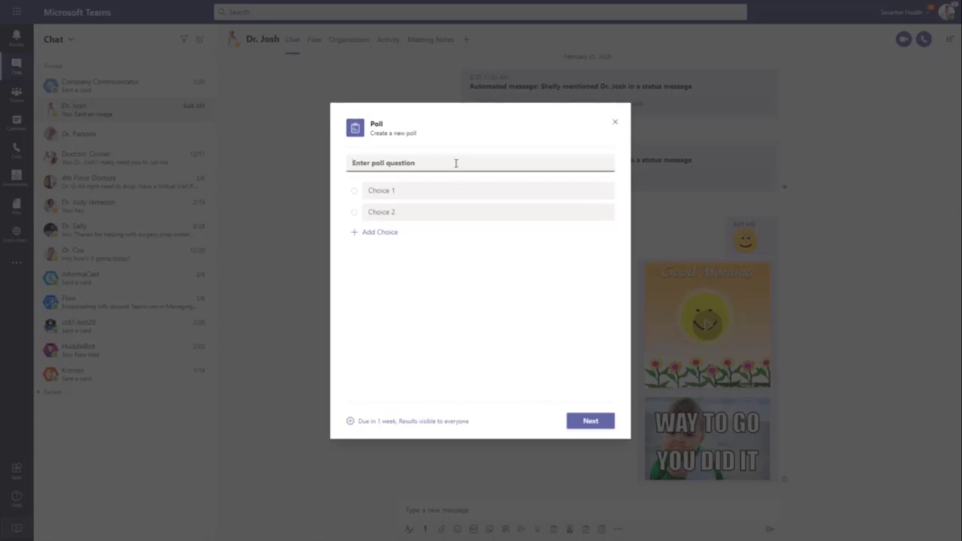
type("What is the actio")
key("BackSpace")
key("BackSpace")
type("ivity")
Step: Enter "Virtual Coffee" and "Virtual Lunch" as the first two poll choices
left_click(432, 188)
type("Virtual")
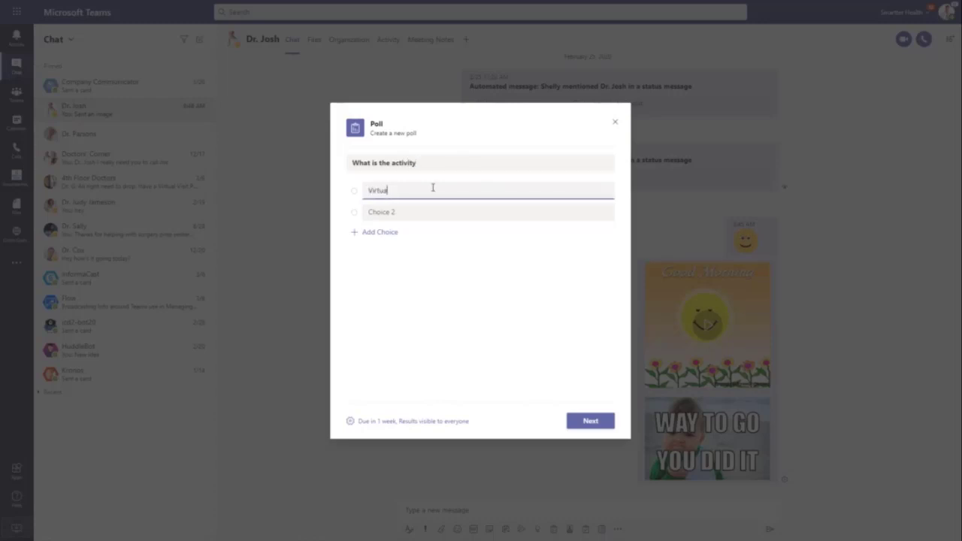
type(" Coffee")
key("Tab")
type("Virtual Lunc")
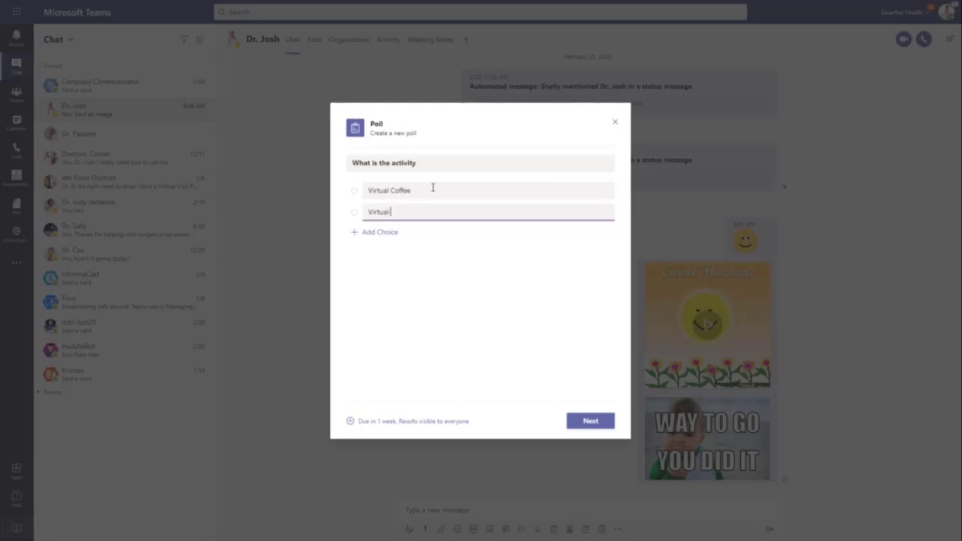
key("BackSpace")
key("BackSpace")
key("BackSpace")
key("BackSpace")
type("unch")
Step: Add "Virtual Happy Hour" as a third poll choice and send the poll to the chat
left_click(380, 231)
type("Virtual Happy H")
type("oud")
key("BackSpace")
key("BackSpace")
type("ur")
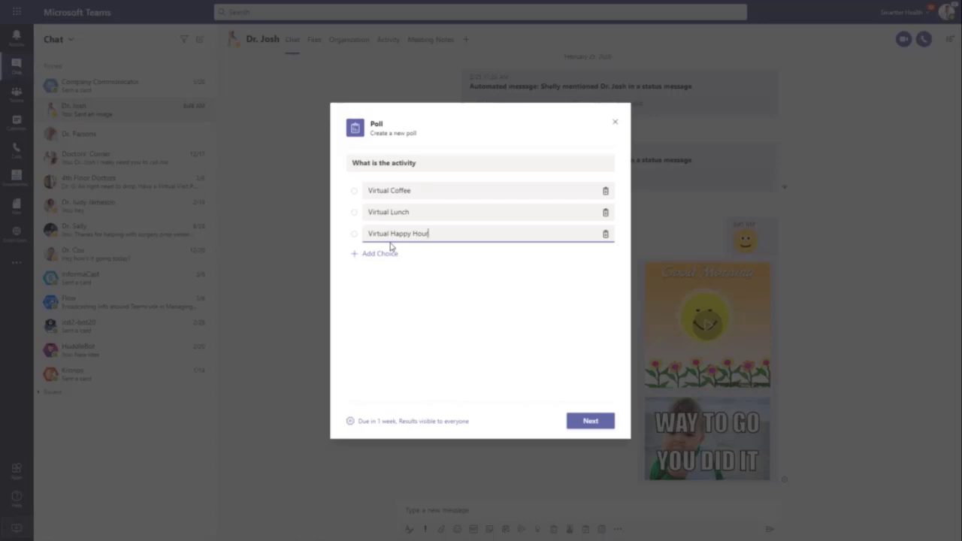
left_click(594, 422)
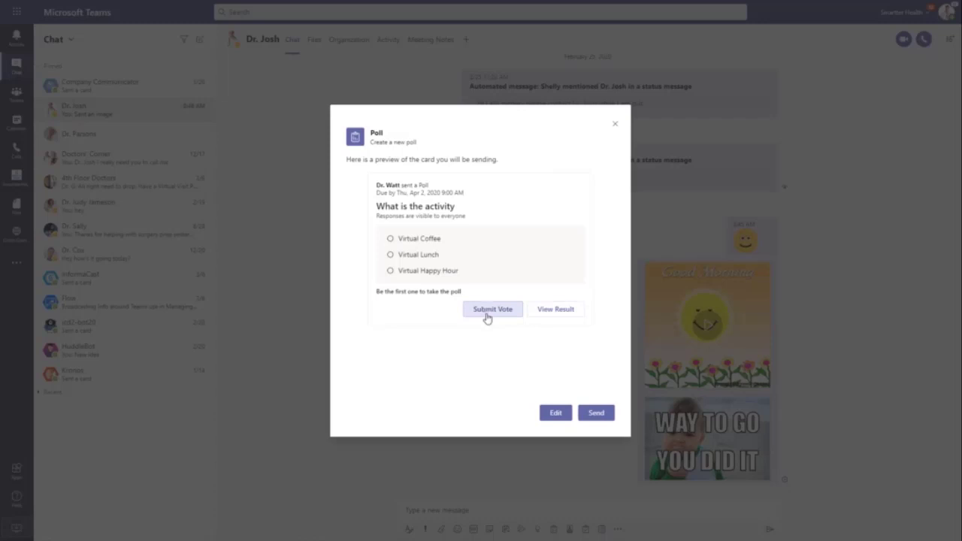
left_click(600, 419)
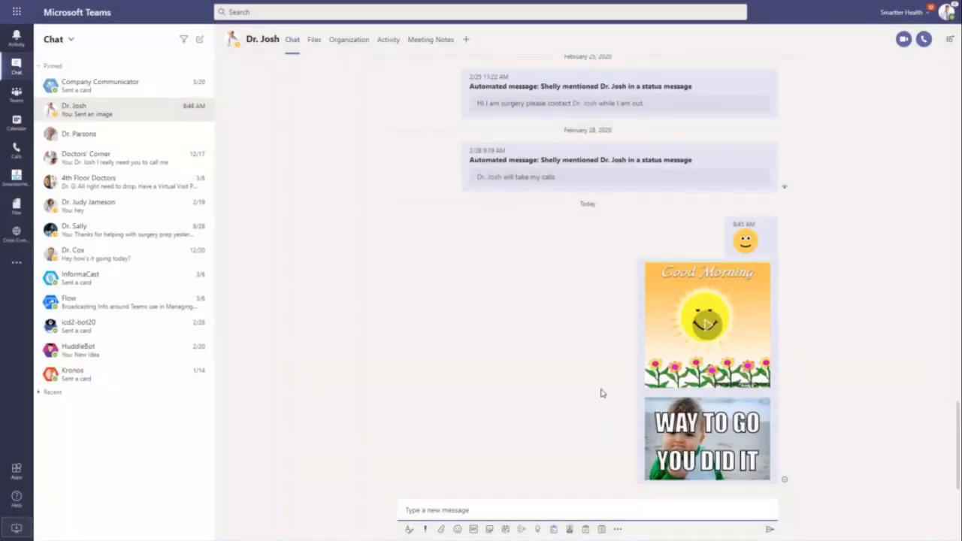
Step: Vote for Virtual Coffee in the sent poll and view the poll's results
left_click(428, 392)
left_click(445, 463)
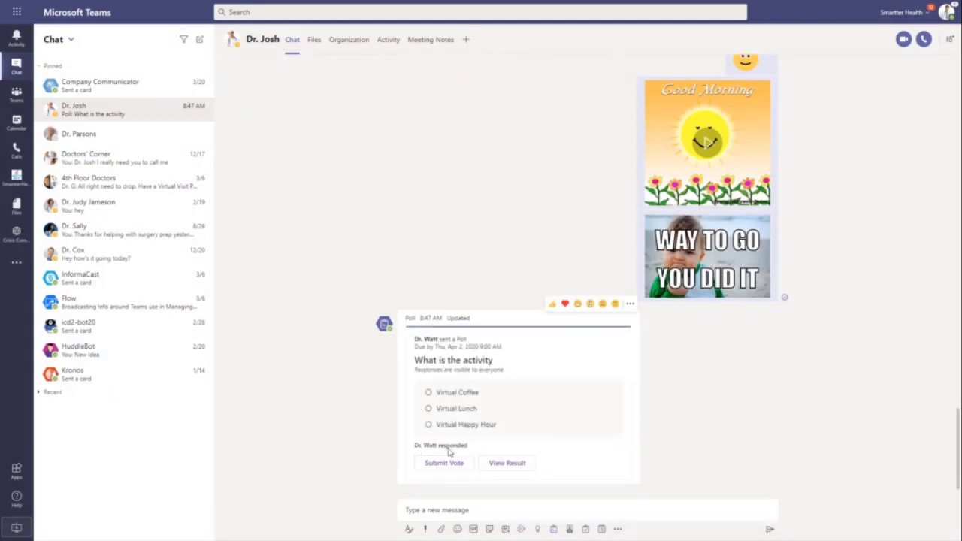
left_click_drag(410, 449, 499, 461)
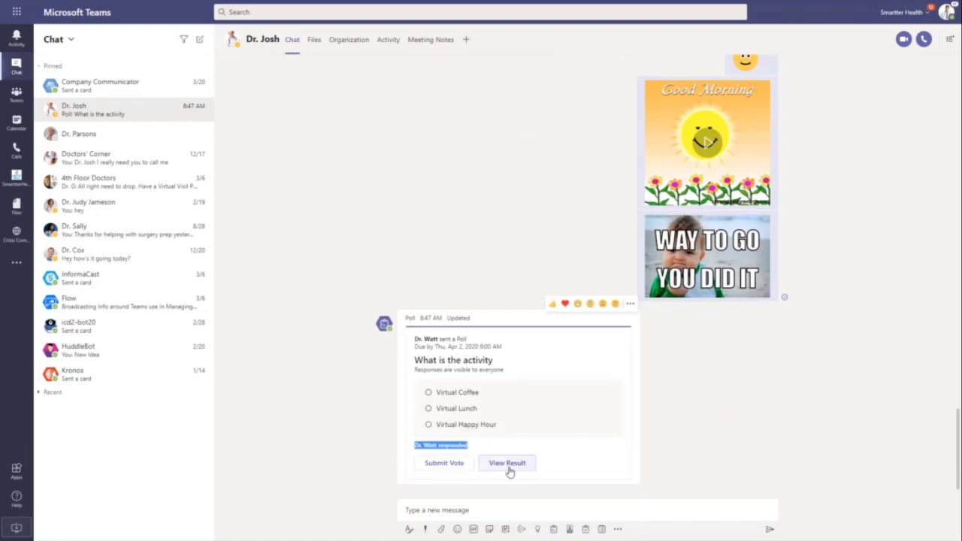
left_click(507, 463)
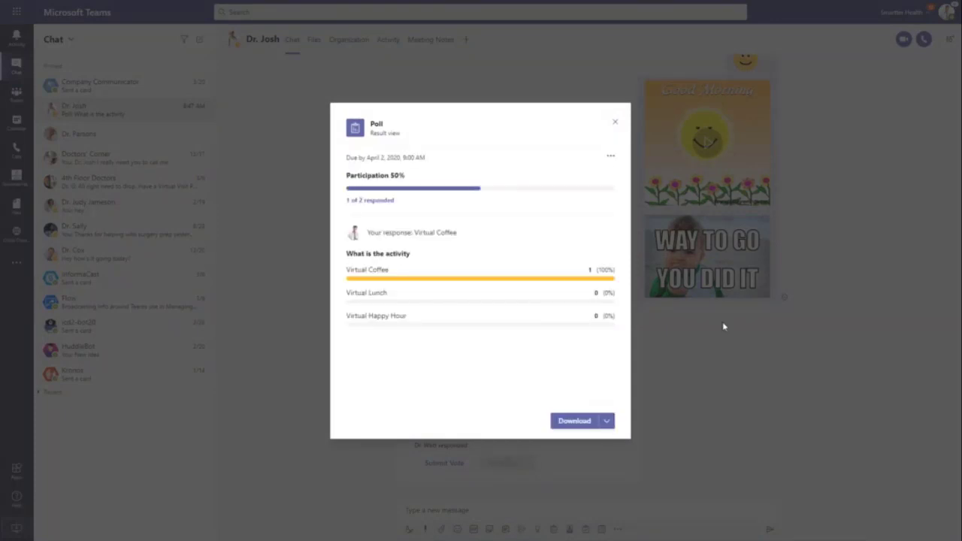
left_click(616, 124)
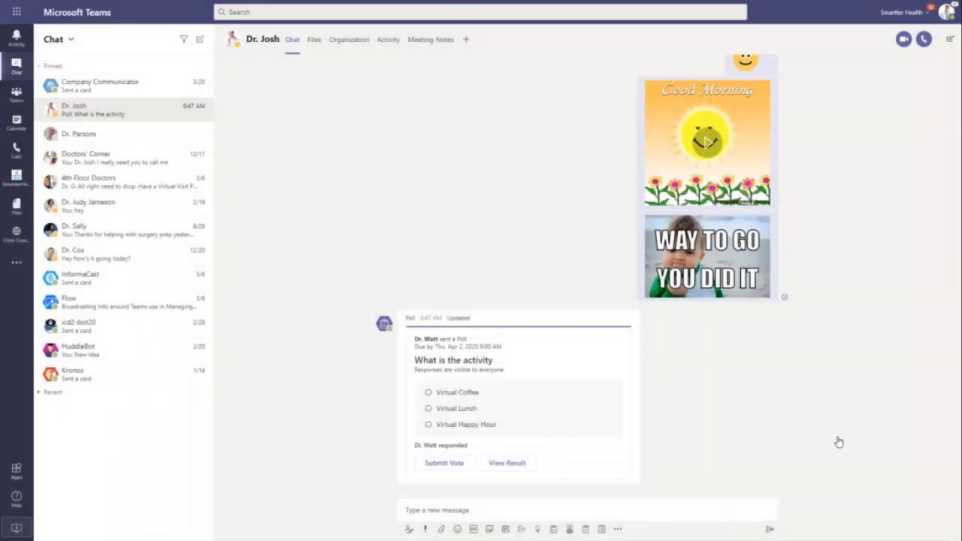
Step: Create a checklist named "Action items" containing the entries "item 1", "item 2" and "item 4"
left_click(585, 528)
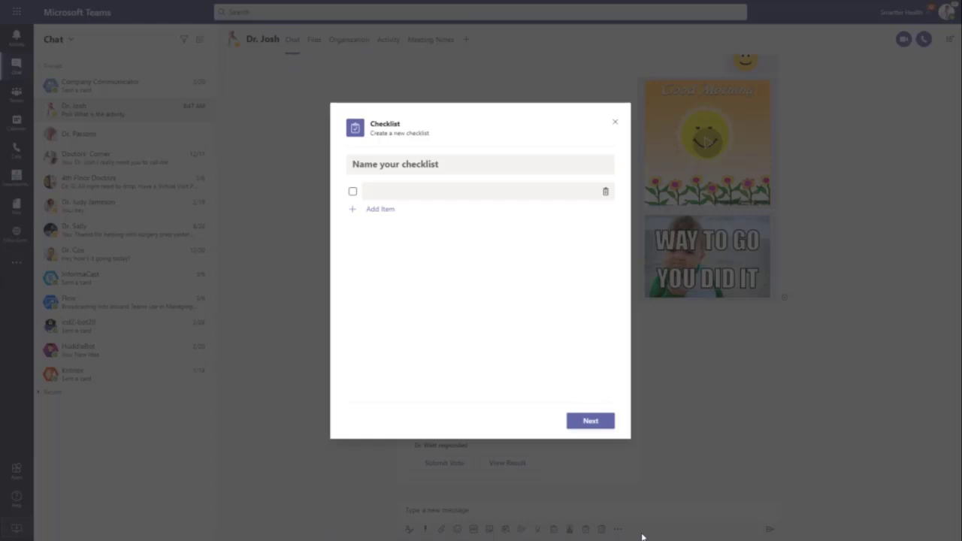
left_click(462, 169)
type("Action items")
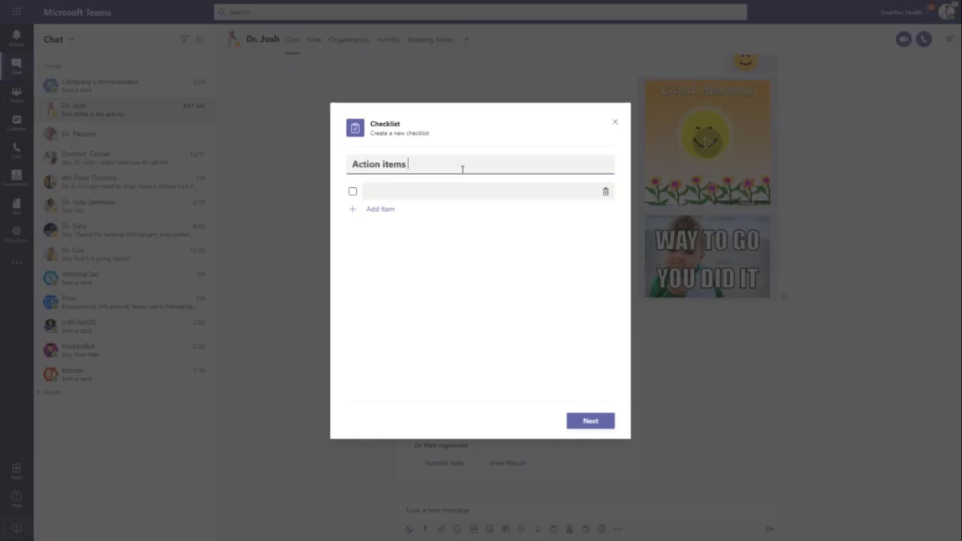
left_click(462, 191)
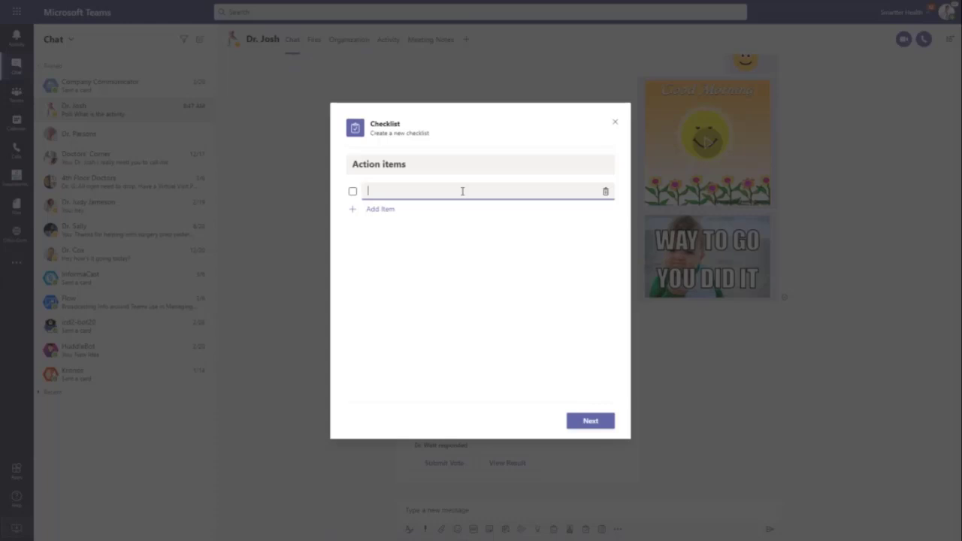
type("Item 1")
key("Return")
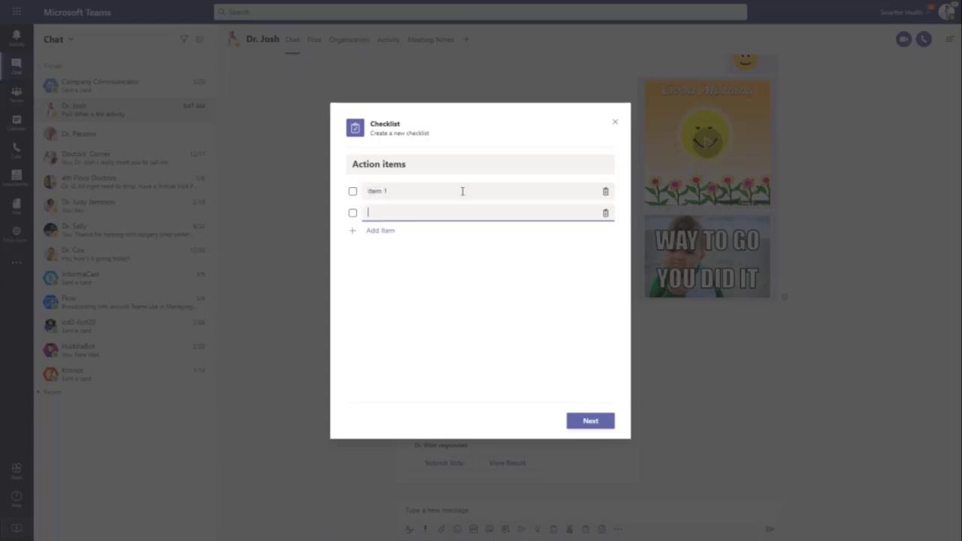
type("Item 2")
key("Return")
type("Item 4")
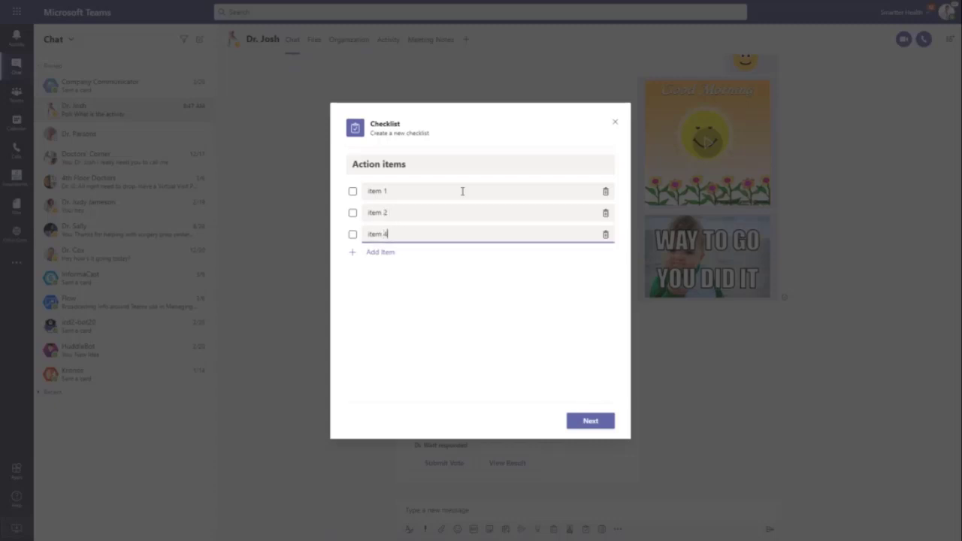
key("Return")
Step: Send the checklist to the chat and save item 2 as completed
left_click(599, 425)
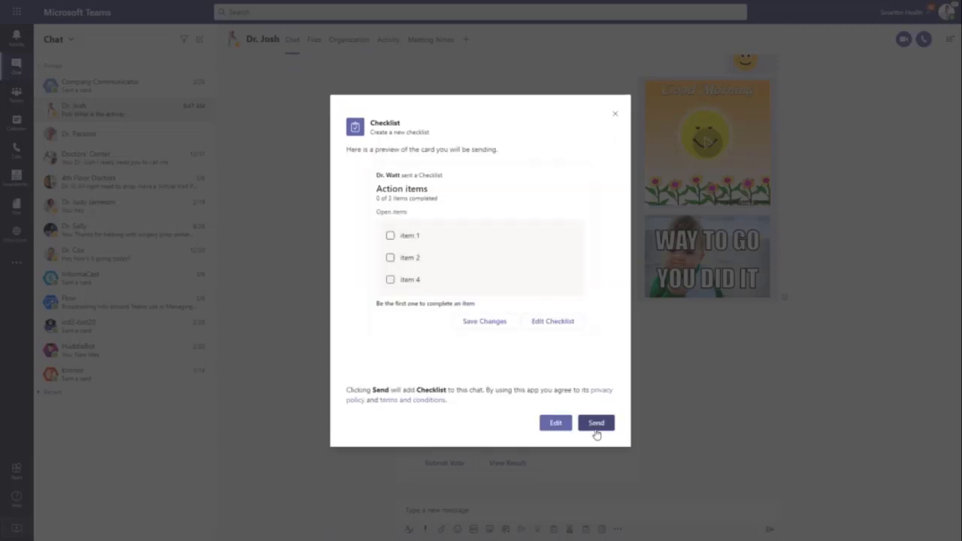
left_click(595, 428)
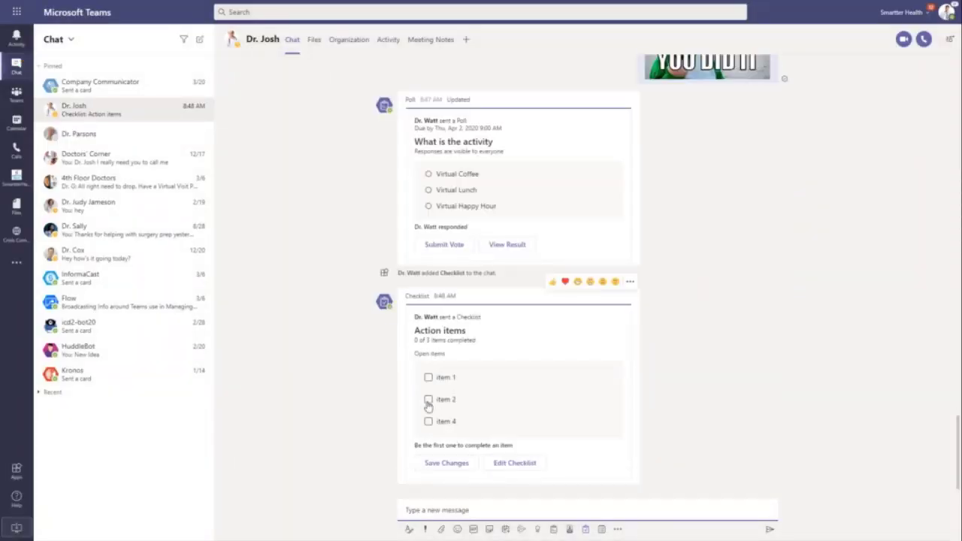
left_click(428, 399)
left_click(446, 462)
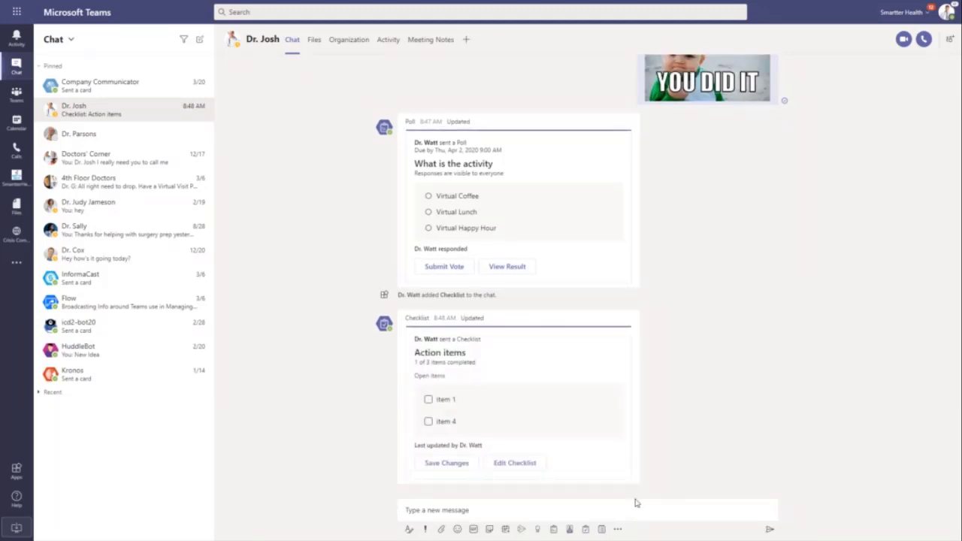
left_click(602, 530)
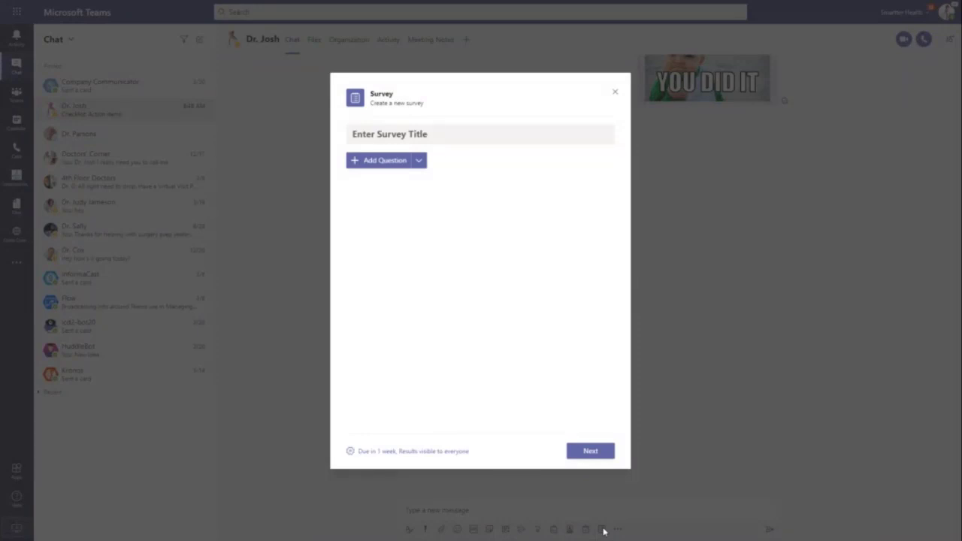
left_click(488, 131)
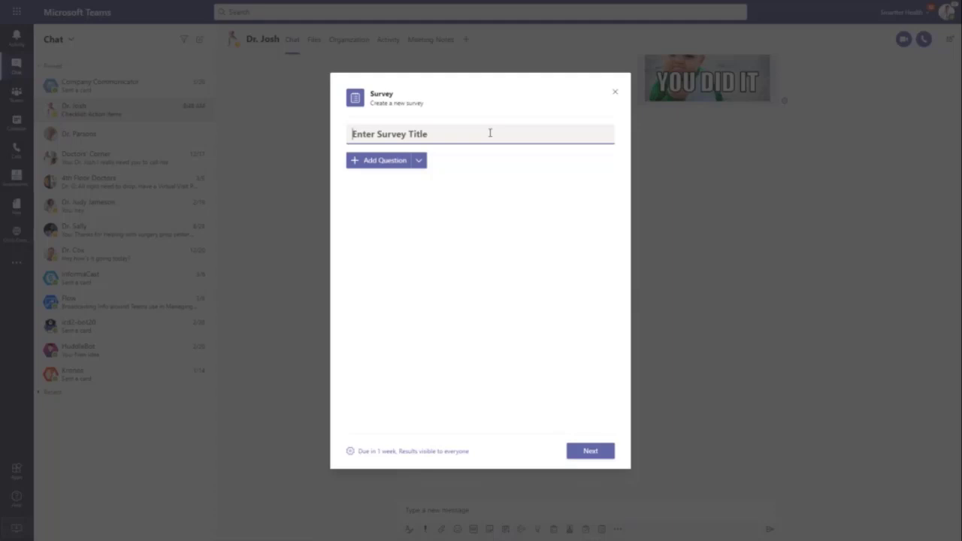
type("Titel")
key("BackSpace")
key("BackSpace")
key("BackSpace")
type("le")
left_click(384, 161)
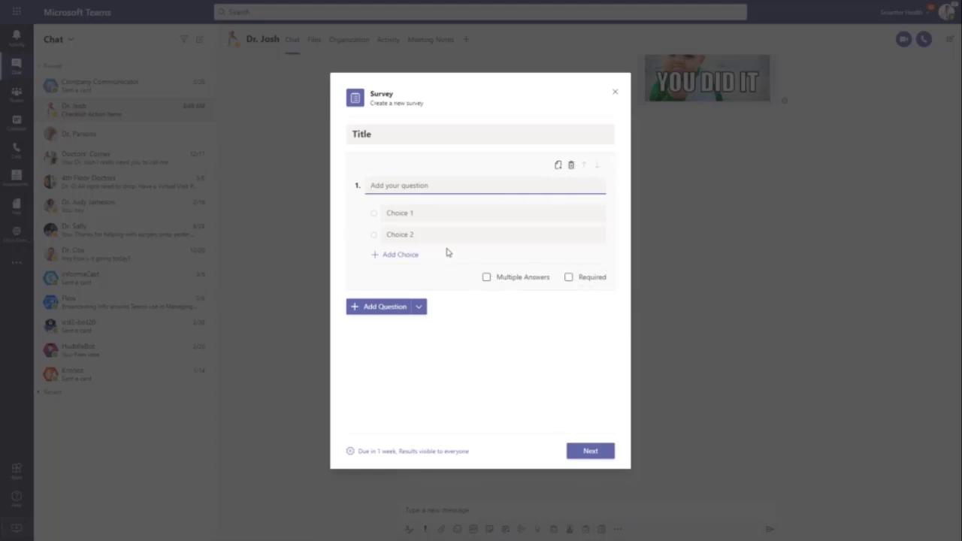
left_click(420, 309)
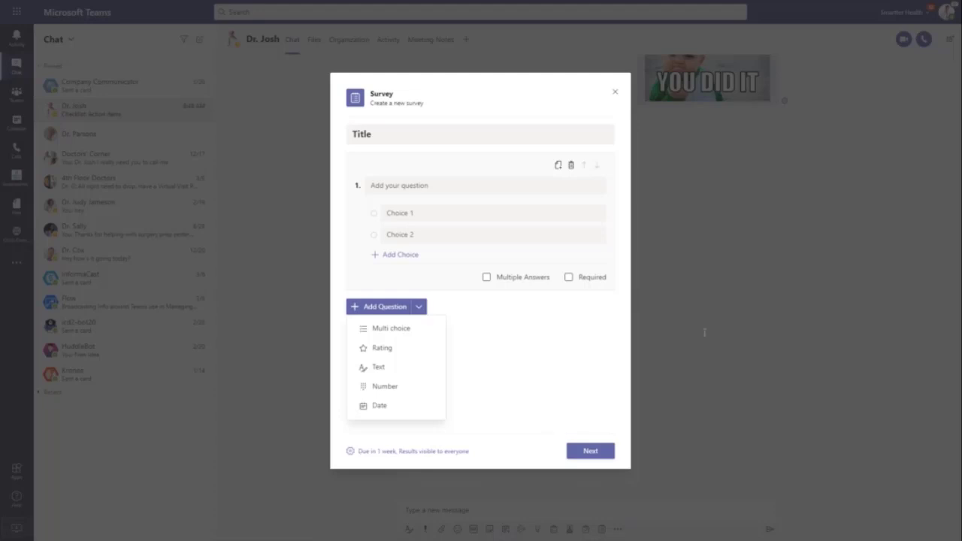
left_click(614, 92)
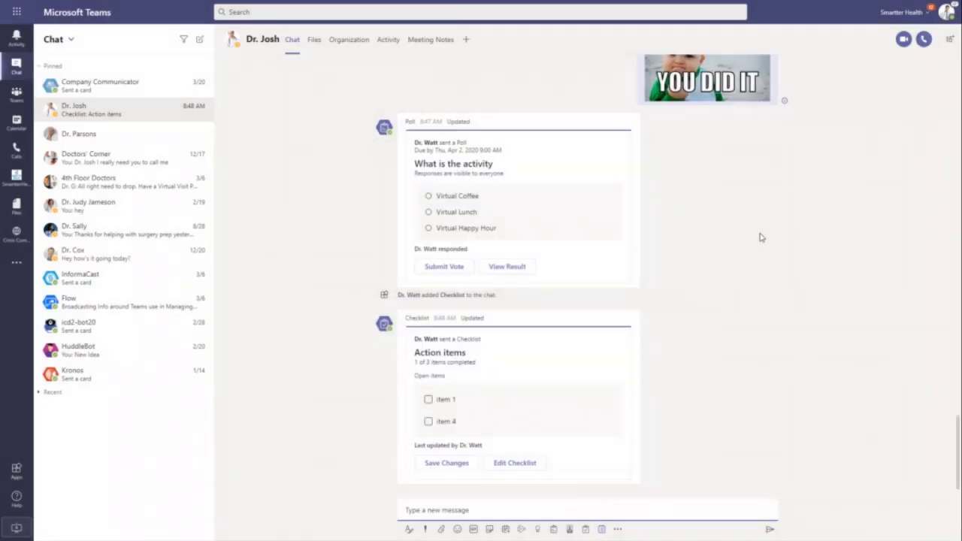